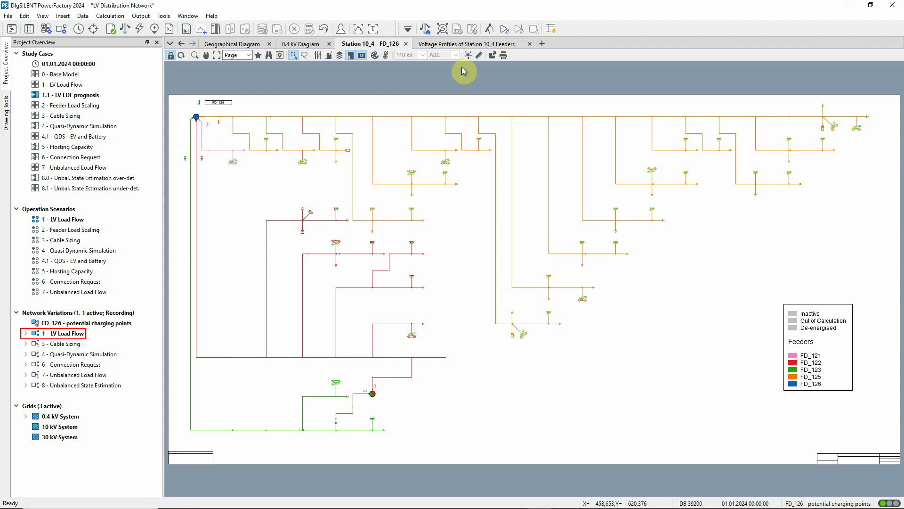
# - Zoom in on the upper-right branch of the FD_126 feeder diagram
pyautogui.click(195, 55)
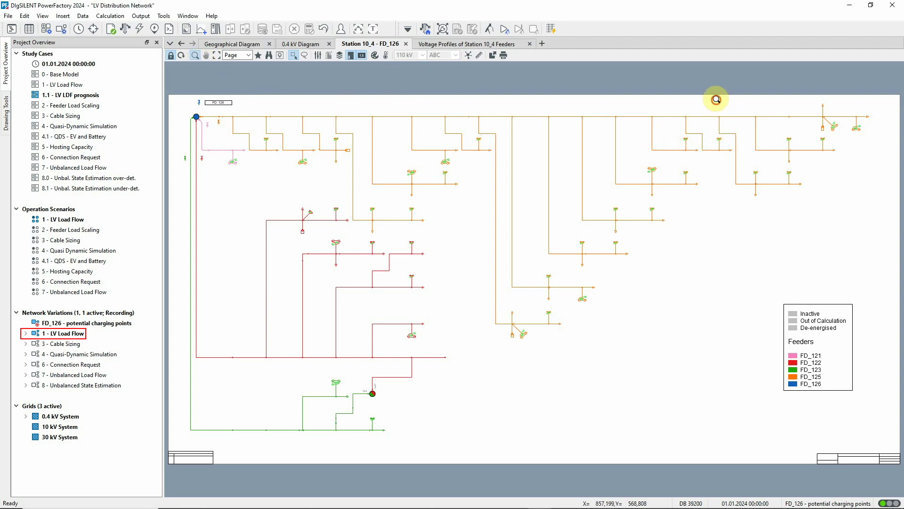
pyautogui.moveTo(716, 99); pyautogui.dragTo(889, 211)
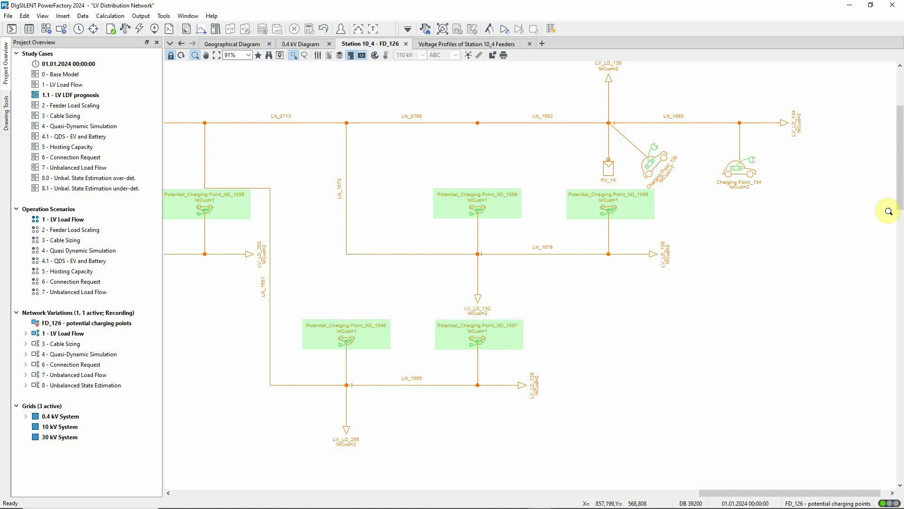
# - Leave the Zoom tool and open the properties of load Potential_Charging_Point_ND_1099
pyautogui.press('Escape')
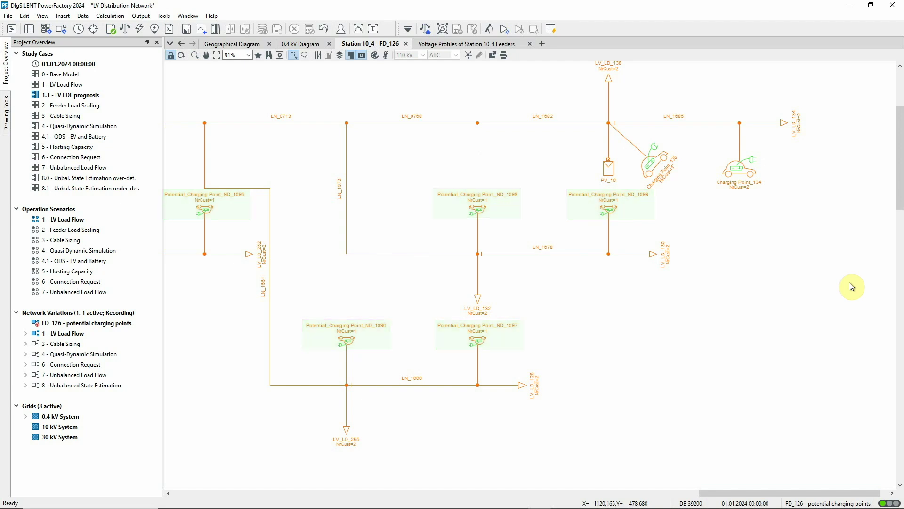
pyautogui.doubleClick(613, 213)
pyautogui.click(259, 141)
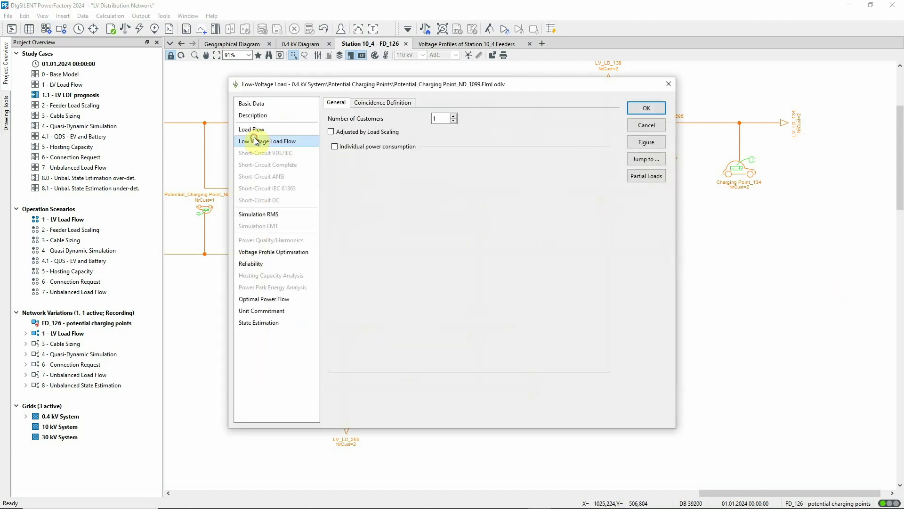
pyautogui.click(382, 102)
pyautogui.click(448, 142)
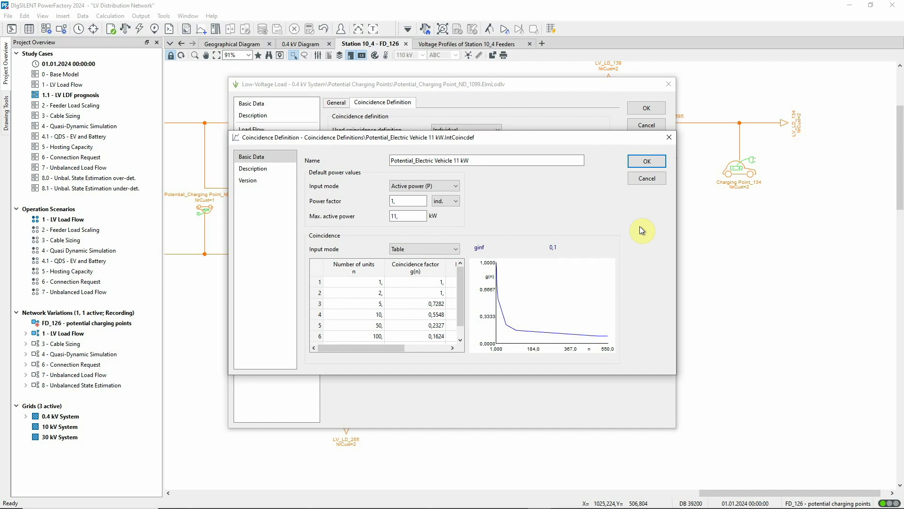
pyautogui.click(647, 179)
pyautogui.click(647, 125)
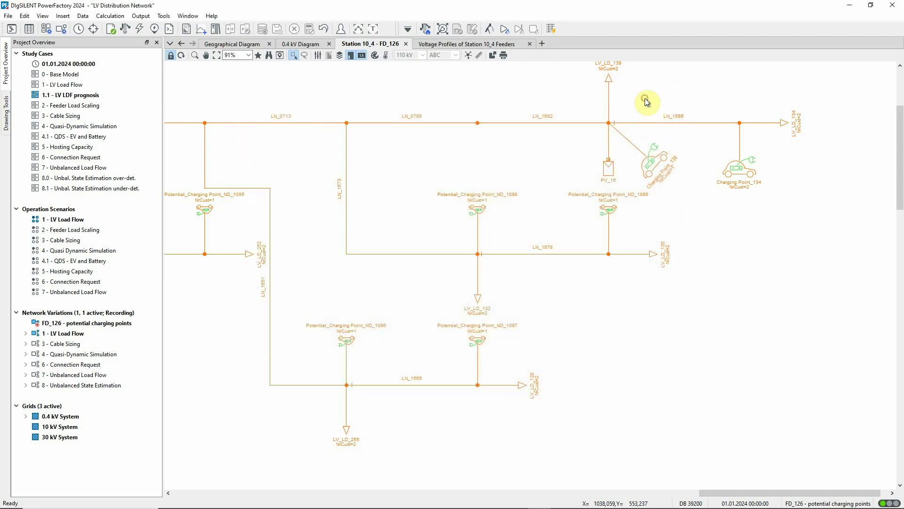
# - Set household curve scaling to 0 and potential EV active units to 100%, then run the LV load flow
pyautogui.click(426, 29)
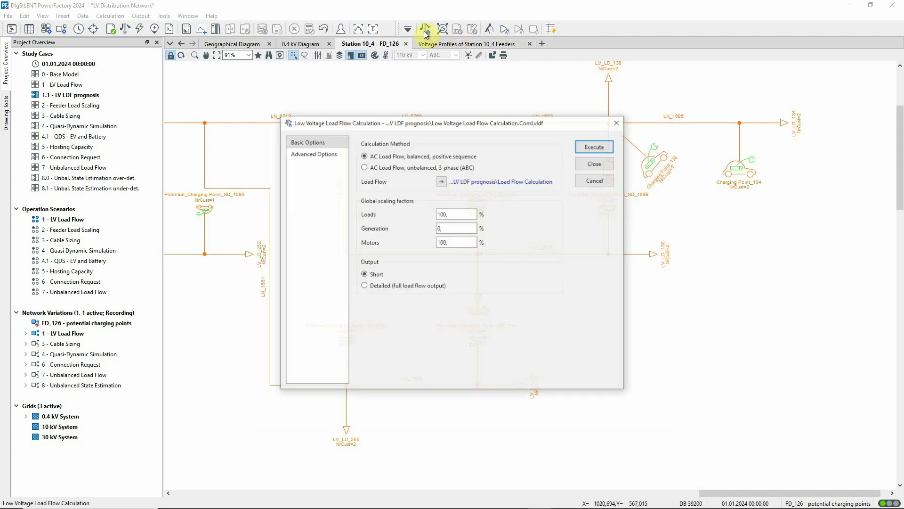
pyautogui.click(316, 154)
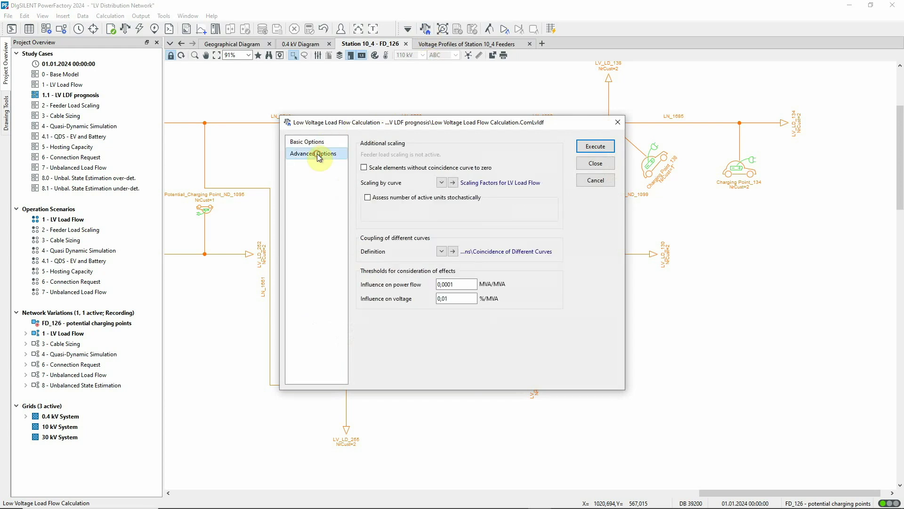
pyautogui.click(452, 182)
pyautogui.click(438, 220)
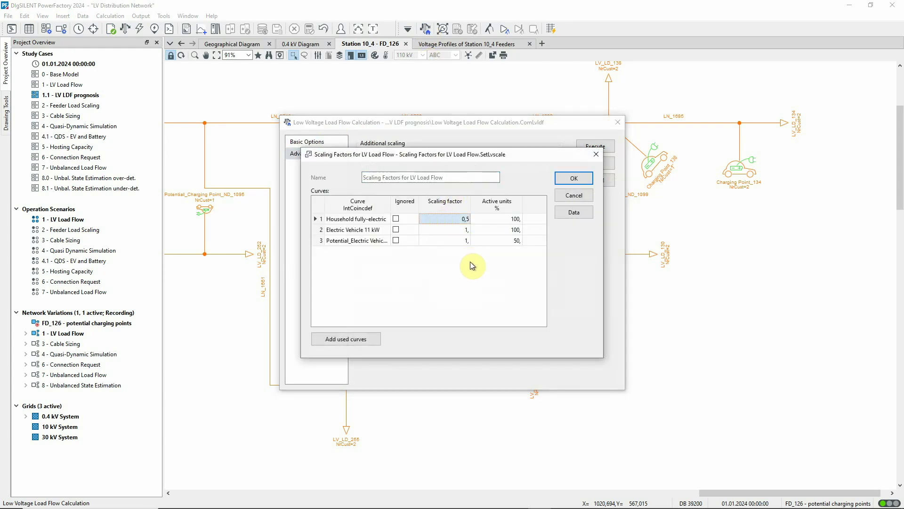
pyautogui.write('0')
pyautogui.press('Return')
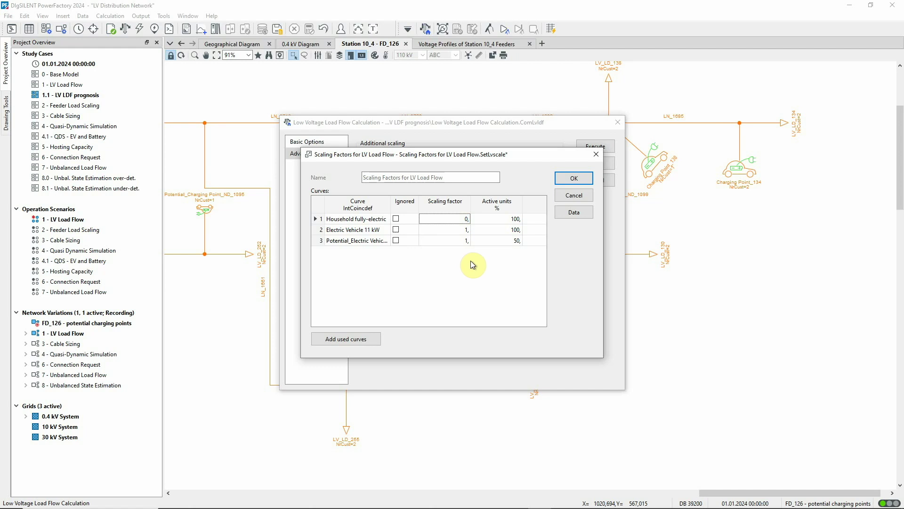
pyautogui.click(508, 240)
pyautogui.write('100')
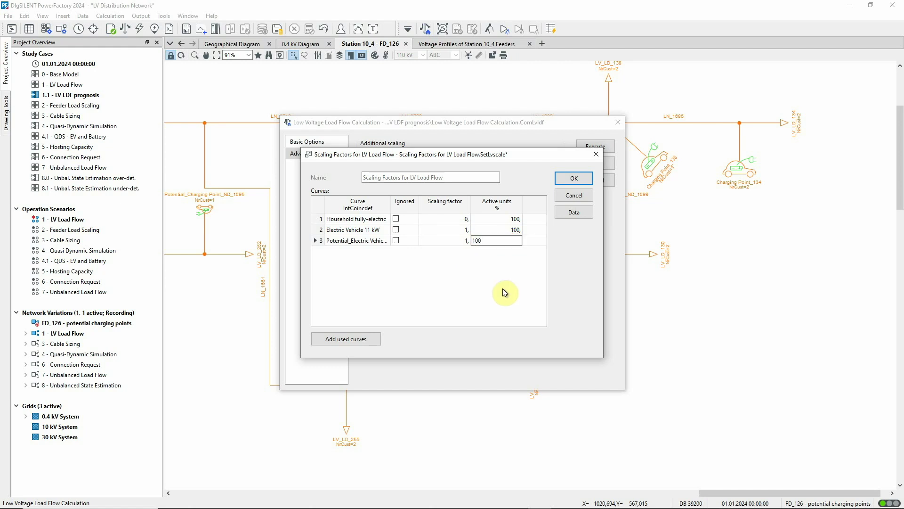
pyautogui.press('Return')
pyautogui.click(574, 178)
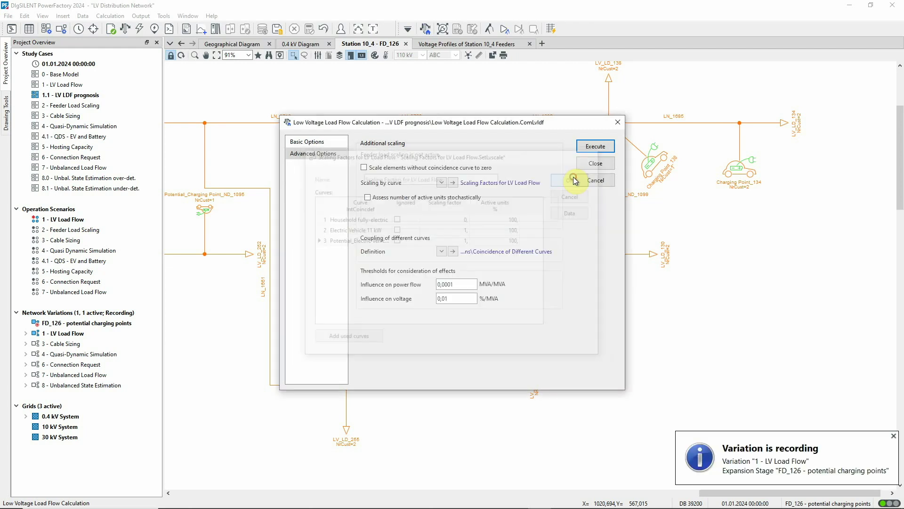
pyautogui.click(593, 147)
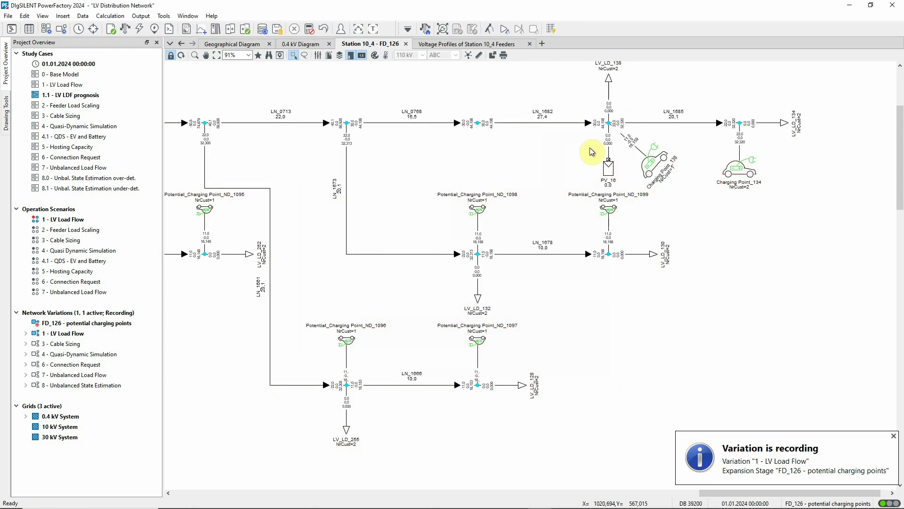
# - Enlarge the load flow results around the charging points and lines LN_0768 and LN_1682
pyautogui.click(195, 55)
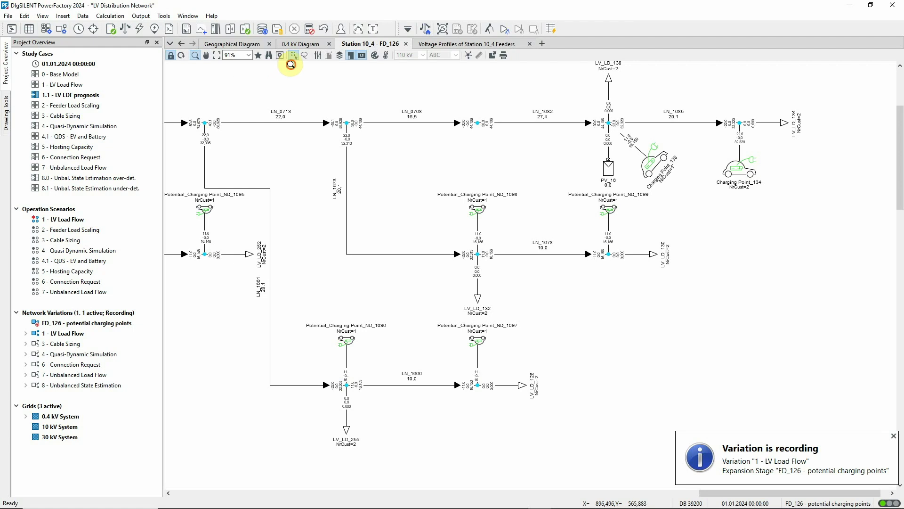
pyautogui.moveTo(291, 63); pyautogui.dragTo(837, 327)
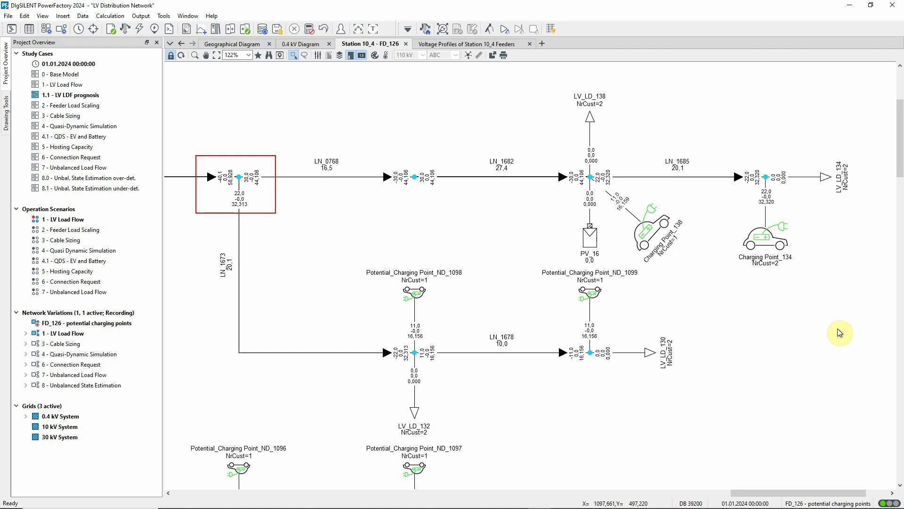
# - Open the Coupling of different curves definition from the LV load flow's Advanced Options
pyautogui.click(490, 29)
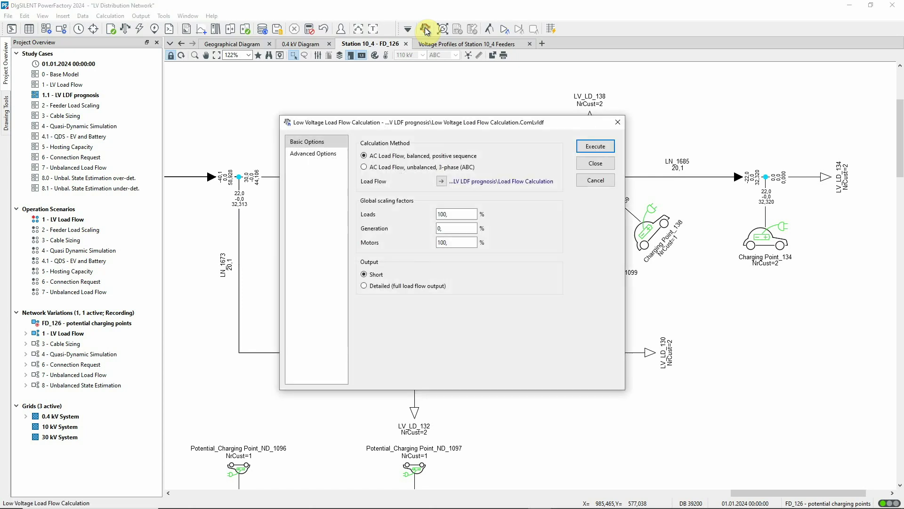
pyautogui.click(335, 155)
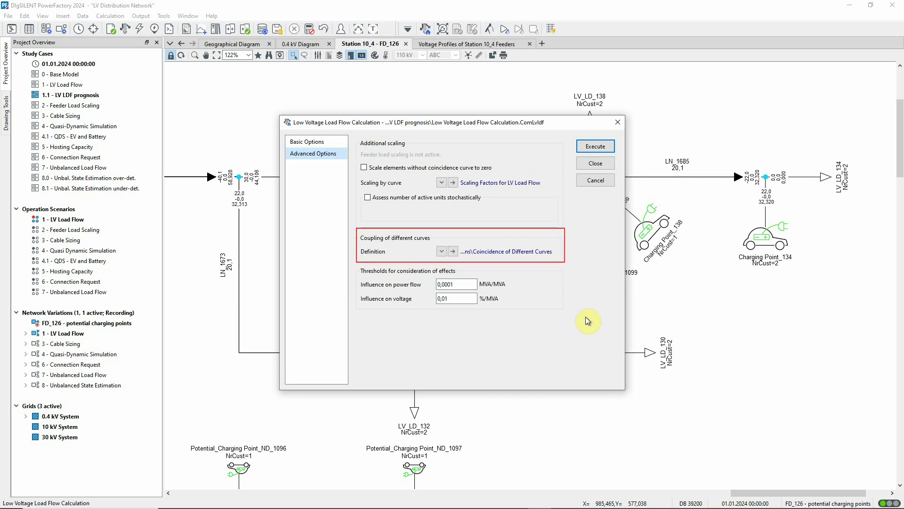
pyautogui.click(454, 252)
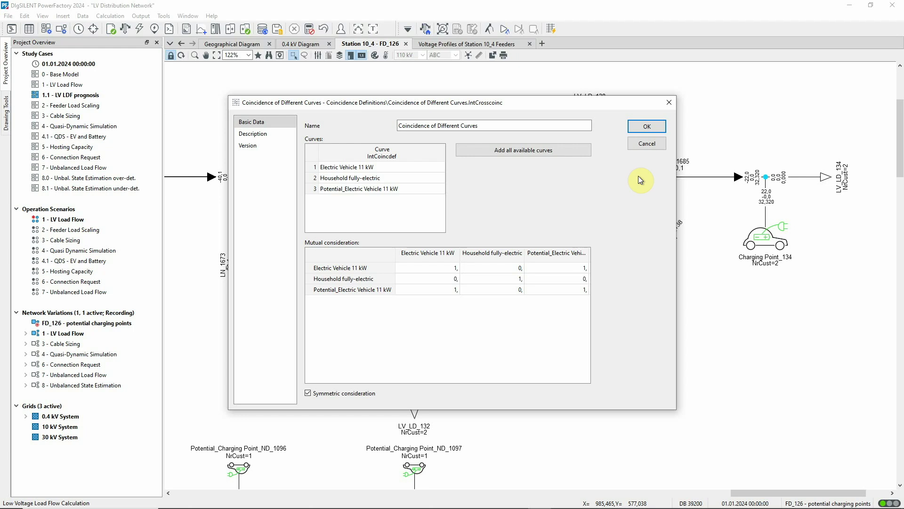
# - Close the curve coupling definition, rerun the LV load flow and enlarge the feeder start
pyautogui.click(647, 128)
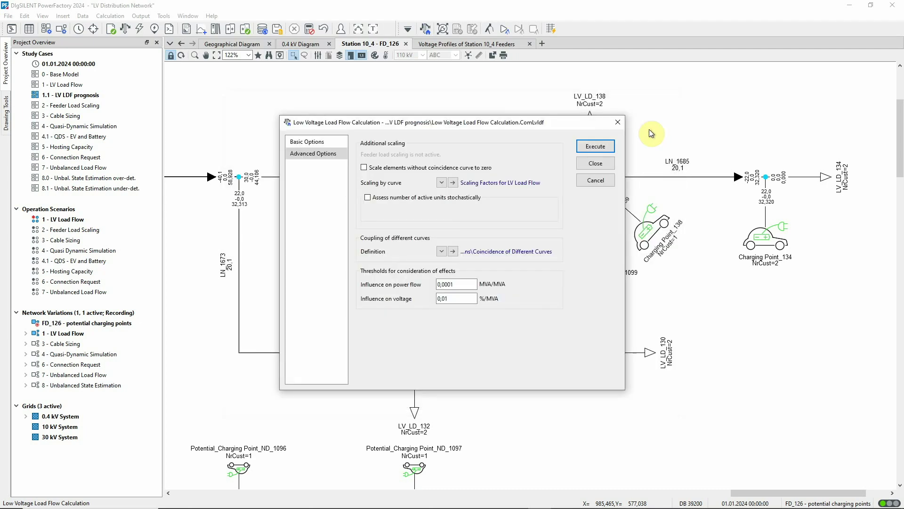
pyautogui.click(606, 146)
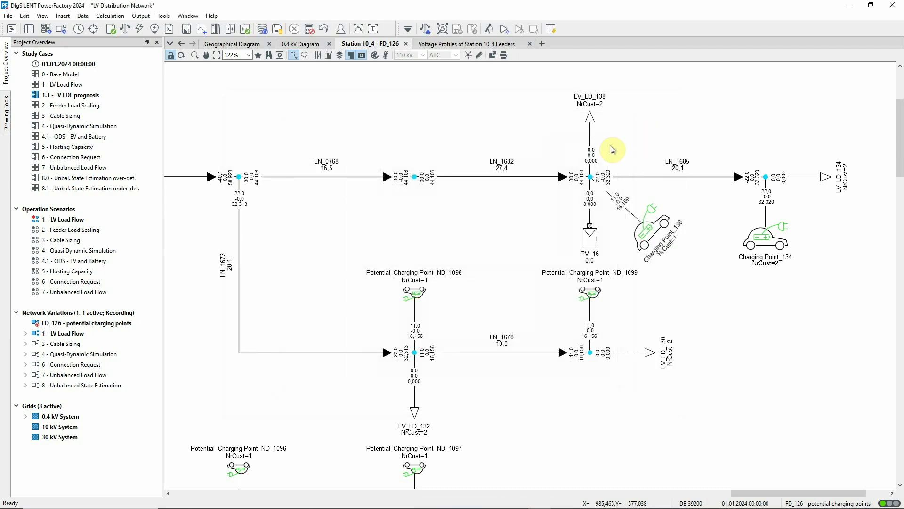
pyautogui.click(217, 55)
pyautogui.click(195, 55)
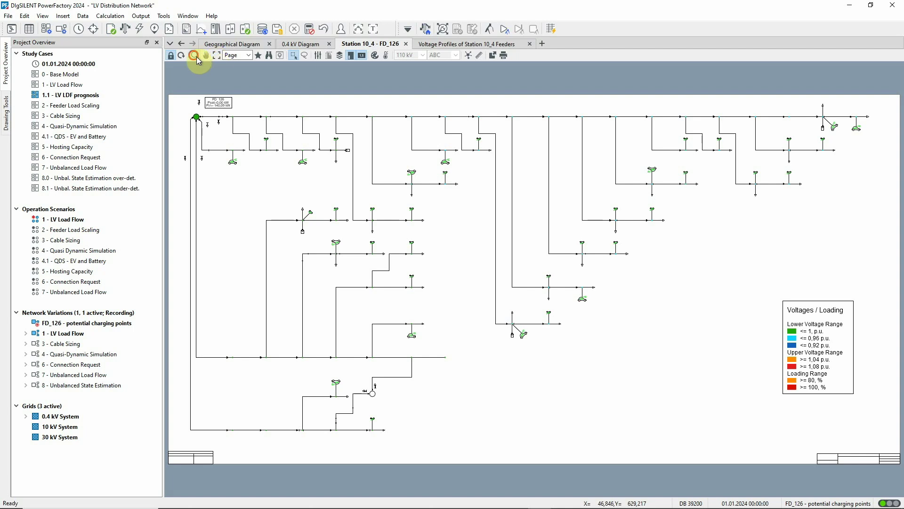
pyautogui.moveTo(176, 96); pyautogui.dragTo(468, 226)
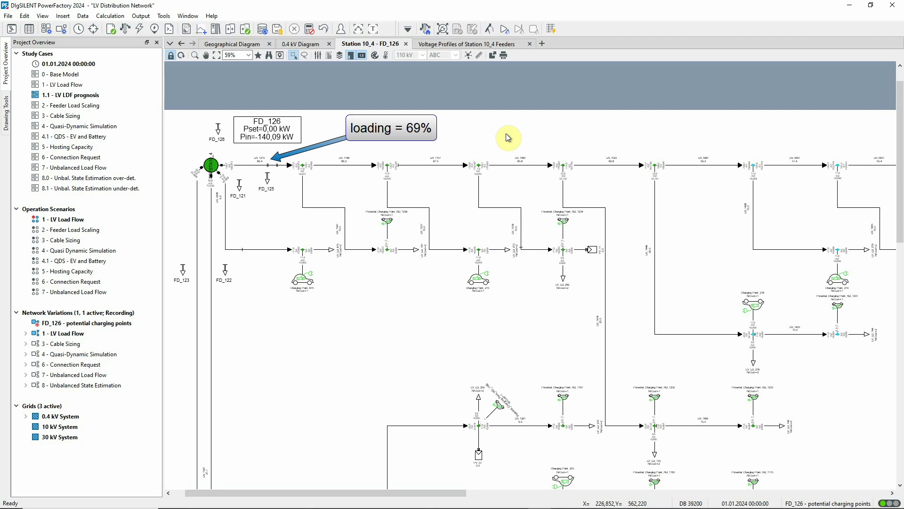
# - Return to the whole feeder, then enlarge the results on the potential charging point branch
pyautogui.click(217, 56)
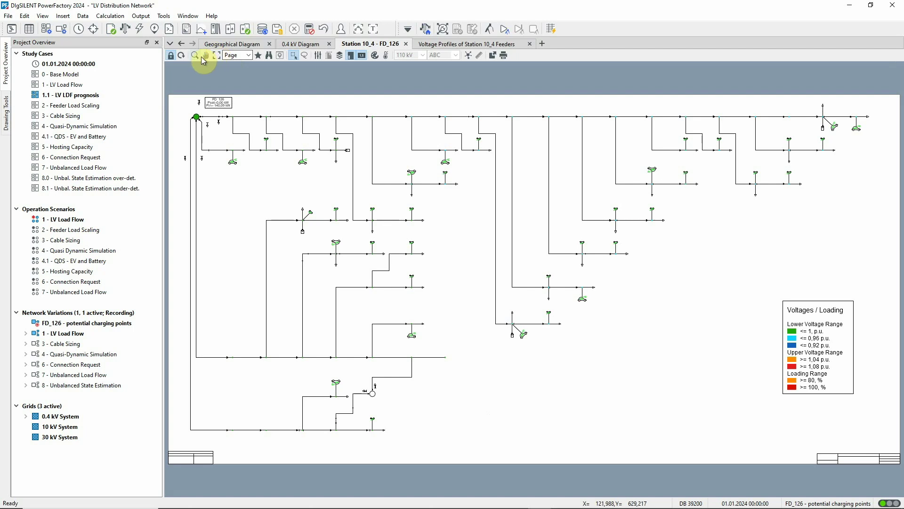
pyautogui.click(195, 55)
pyautogui.moveTo(742, 97); pyautogui.dragTo(868, 196)
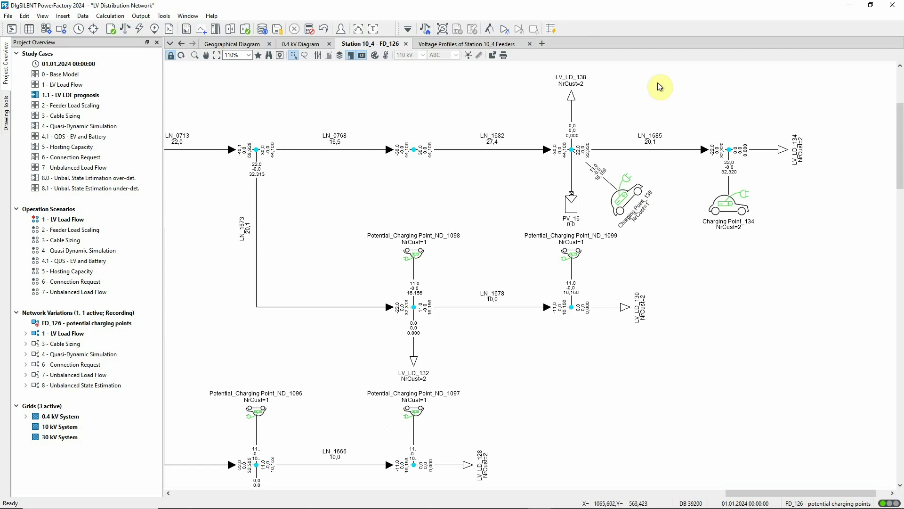
# - In Scaling by curve, enter 50 as the potential EV curve's active units and confirm
pyautogui.click(426, 30)
pyautogui.click(330, 152)
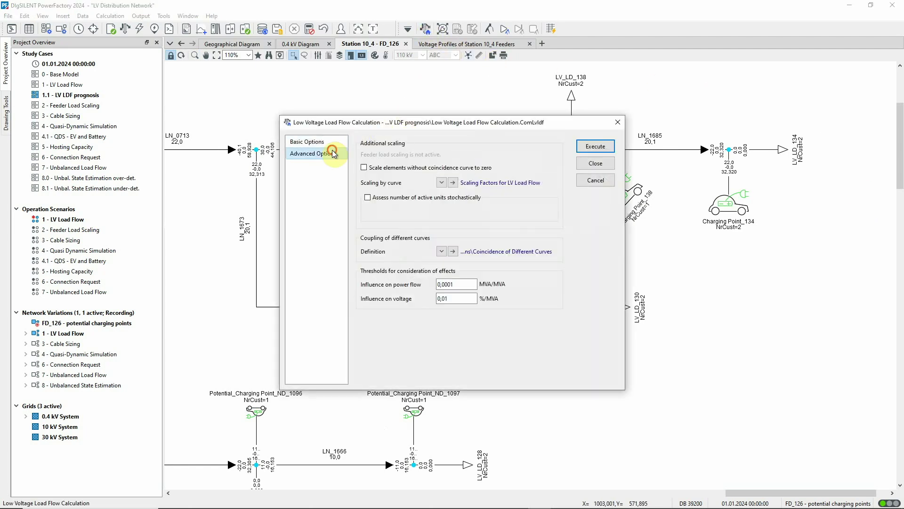
pyautogui.click(452, 183)
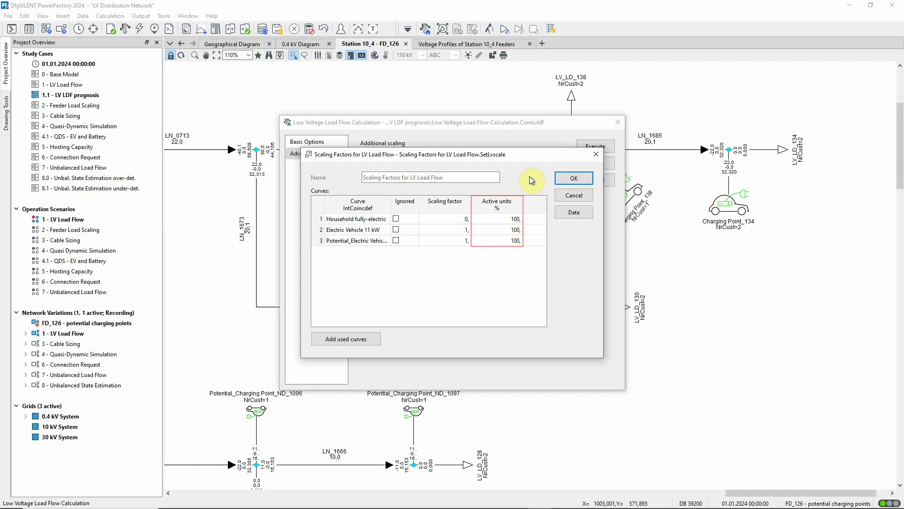
pyautogui.click(518, 242)
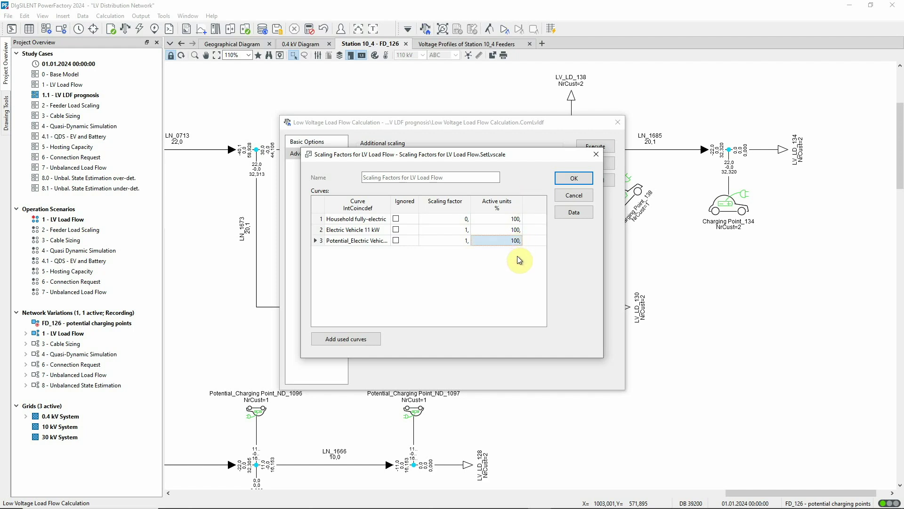
pyautogui.write('50')
pyautogui.press('Return')
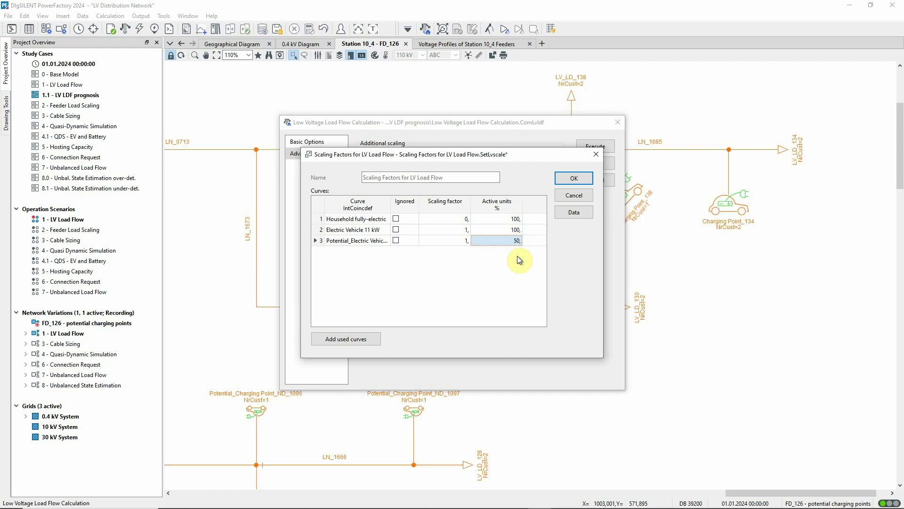
pyautogui.click(575, 178)
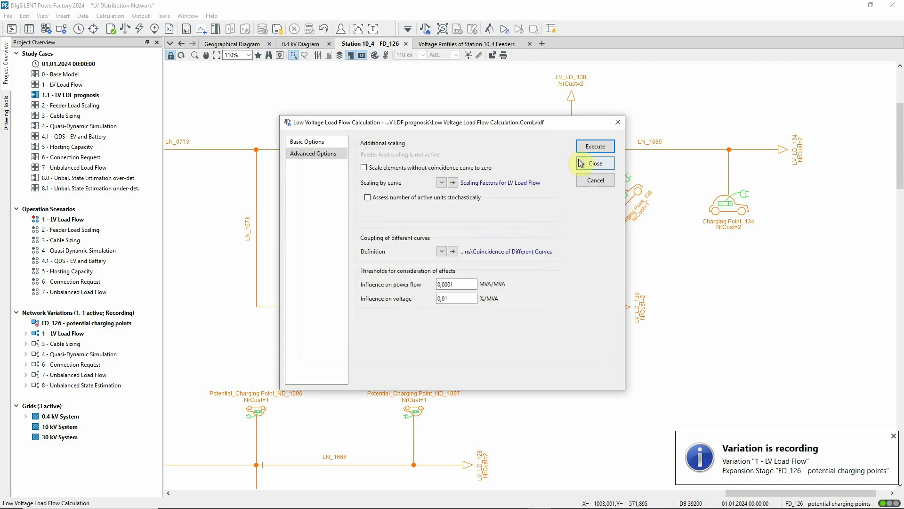
# - Execute the low-voltage load flow with 50% of potential EV units active
pyautogui.click(594, 147)
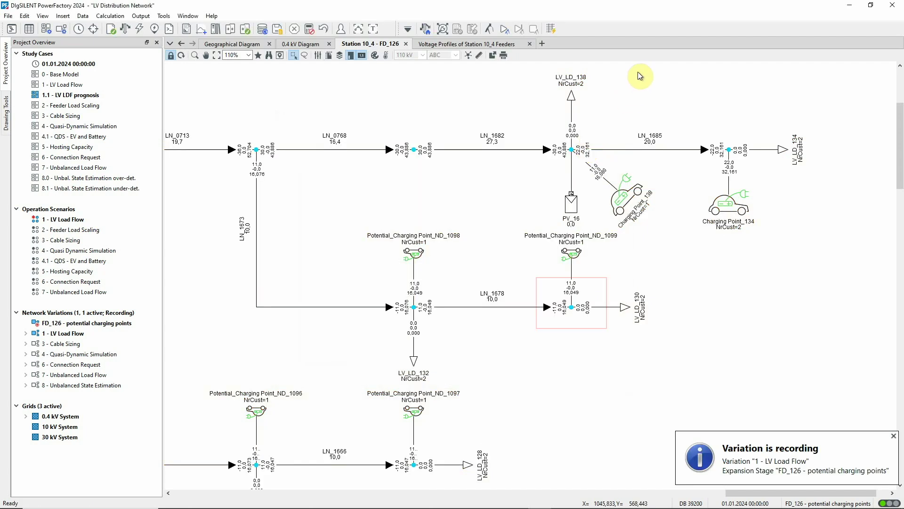